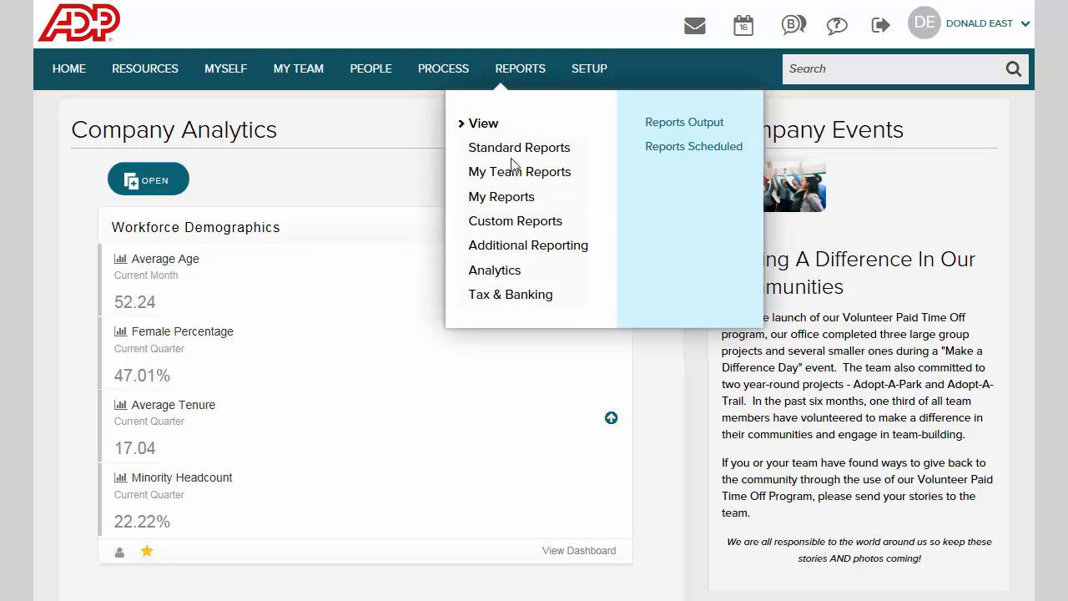
# Step: Set up a new custom report titled Annual Salary and continue to its field selection
pyautogui.moveTo(514, 222)
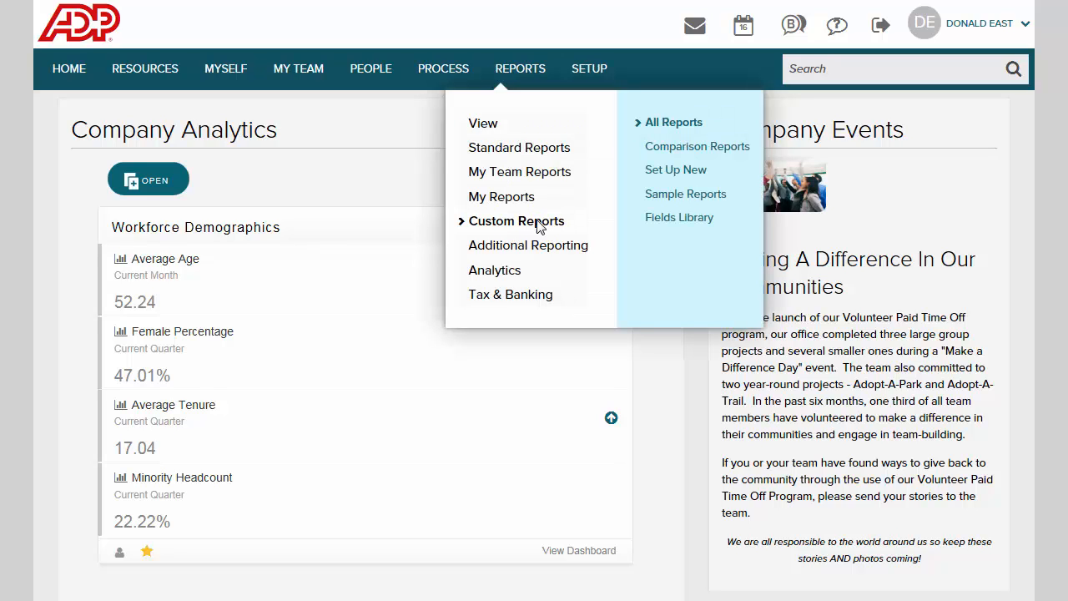
pyautogui.click(675, 172)
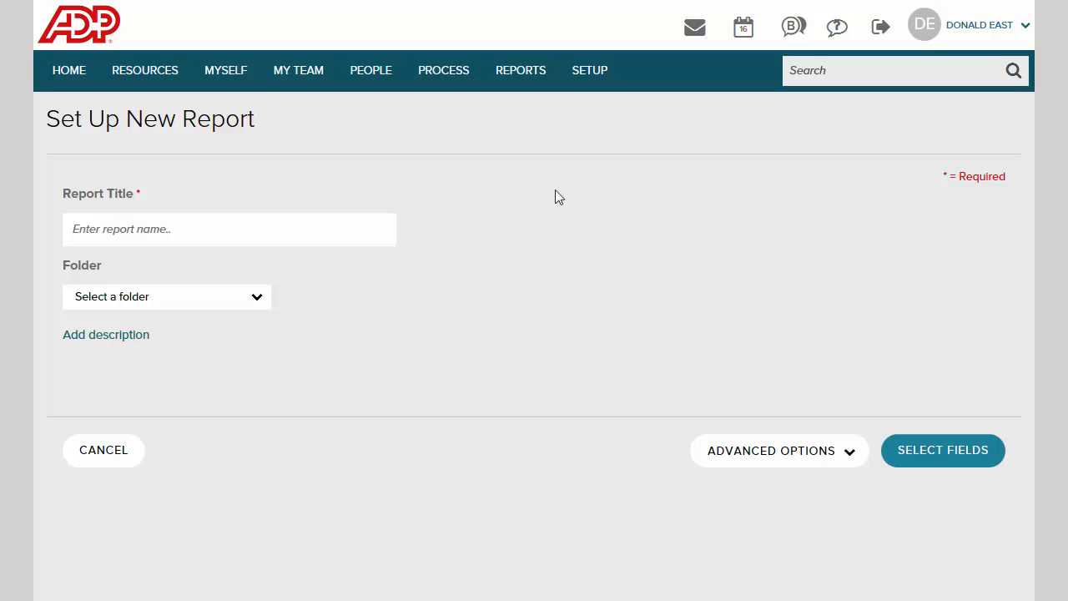
pyautogui.click(130, 236)
pyautogui.write('Annual Salary')
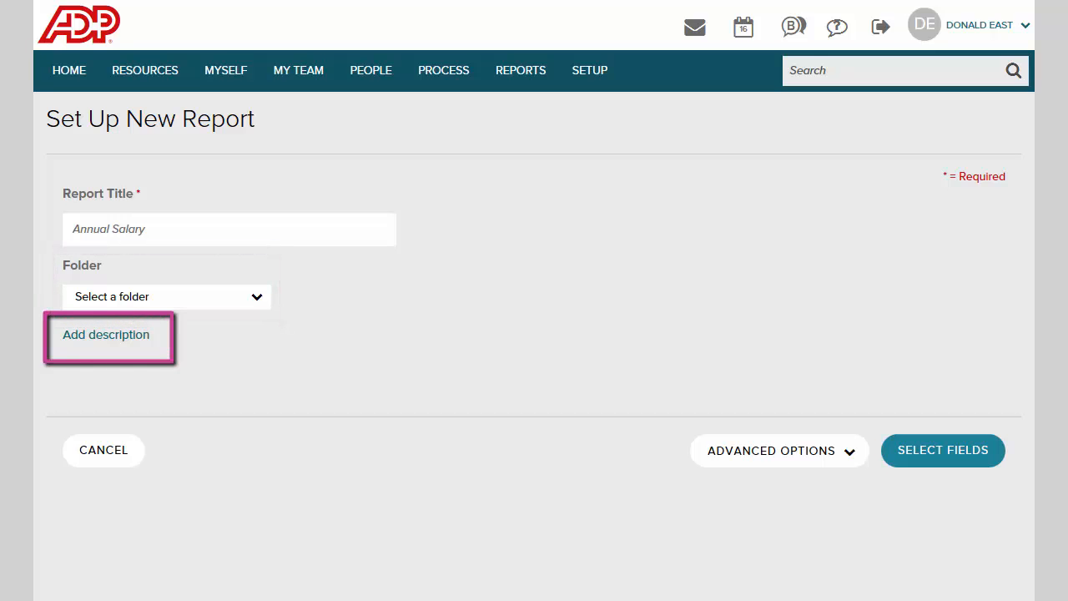
pyautogui.click(780, 450)
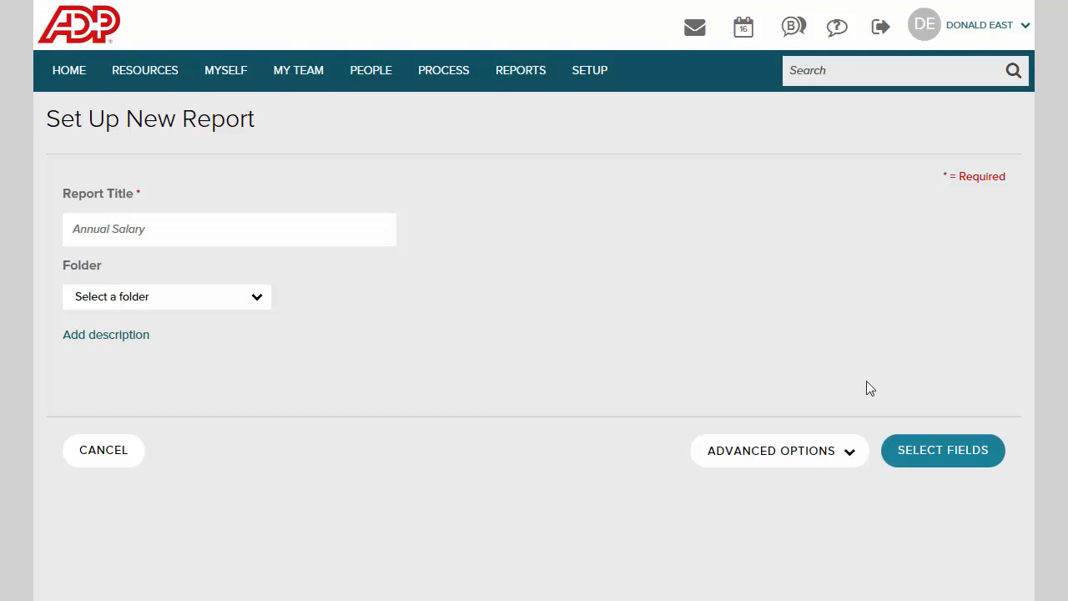
pyautogui.click(935, 450)
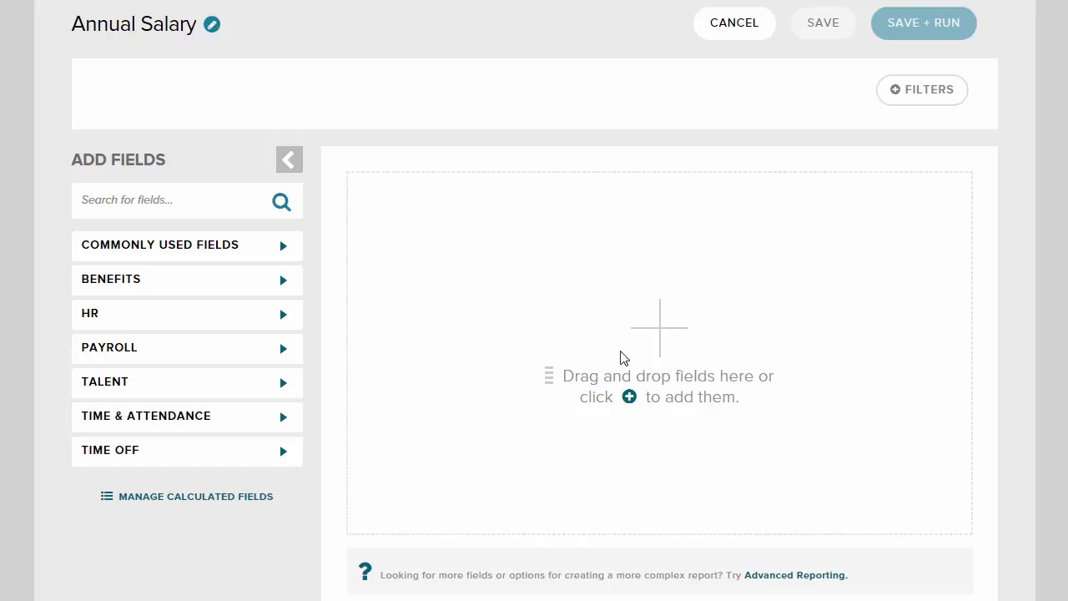
# Step: Search the available fields for Name, try out the grouped Employee Name fields and remove them, and add Last Name (Name) instead
pyautogui.click(153, 208)
pyautogui.write('Name')
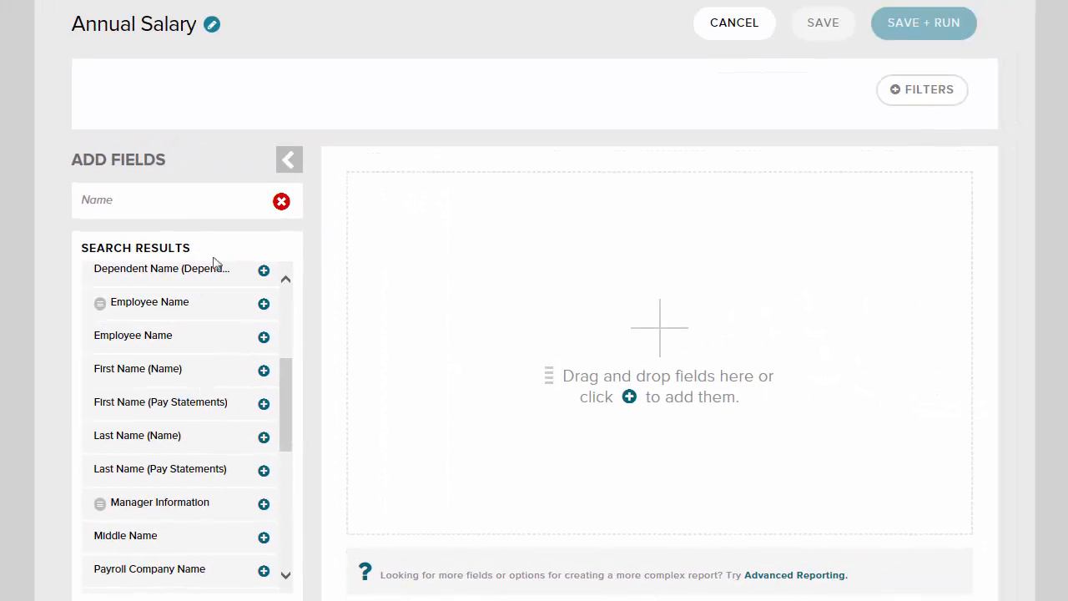
pyautogui.click(264, 303)
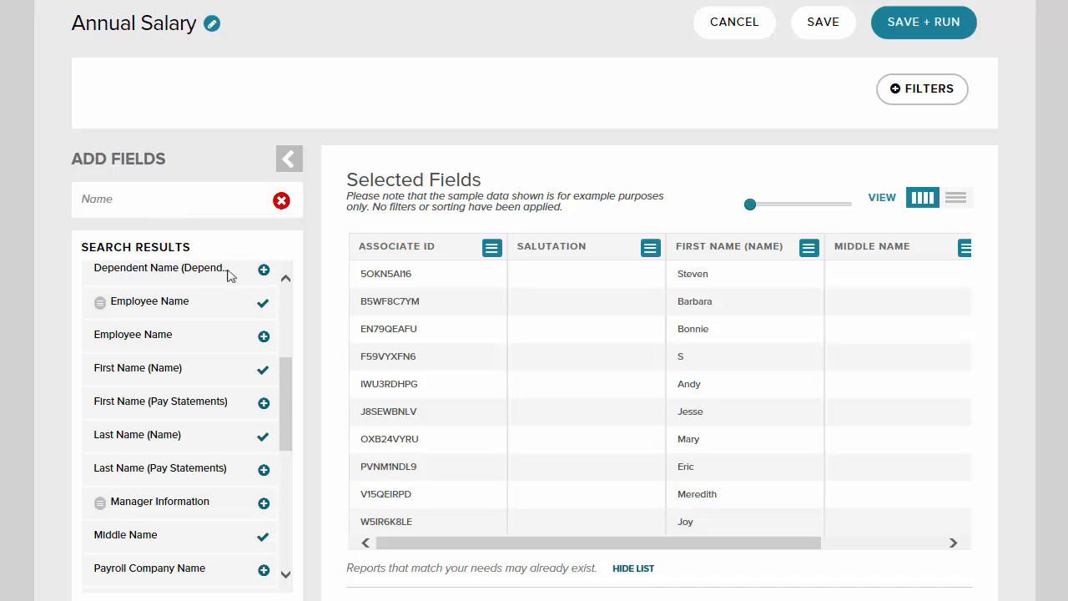
pyautogui.click(264, 303)
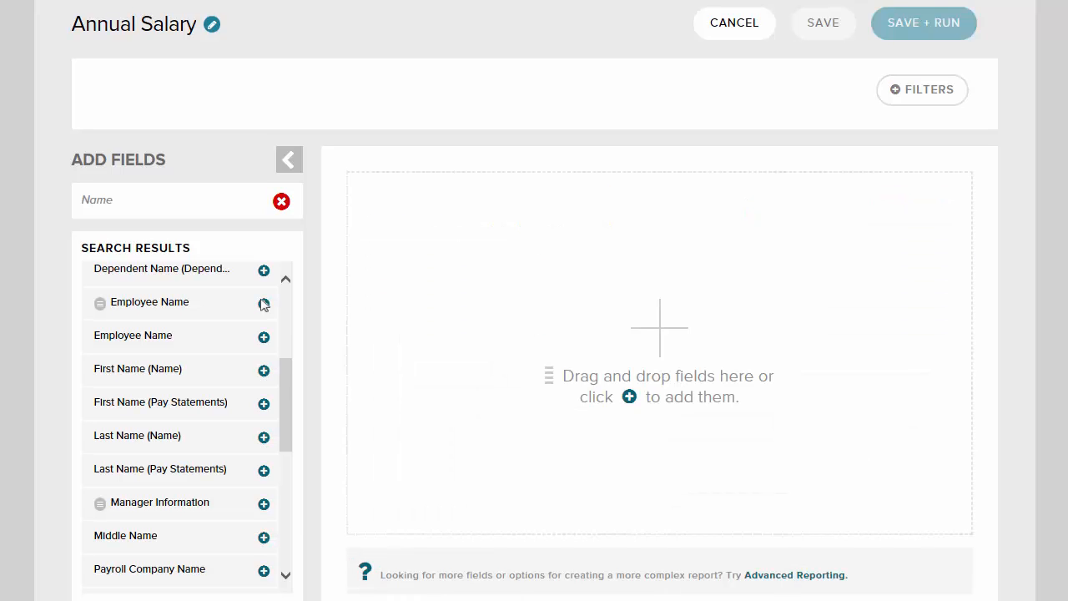
pyautogui.click(264, 437)
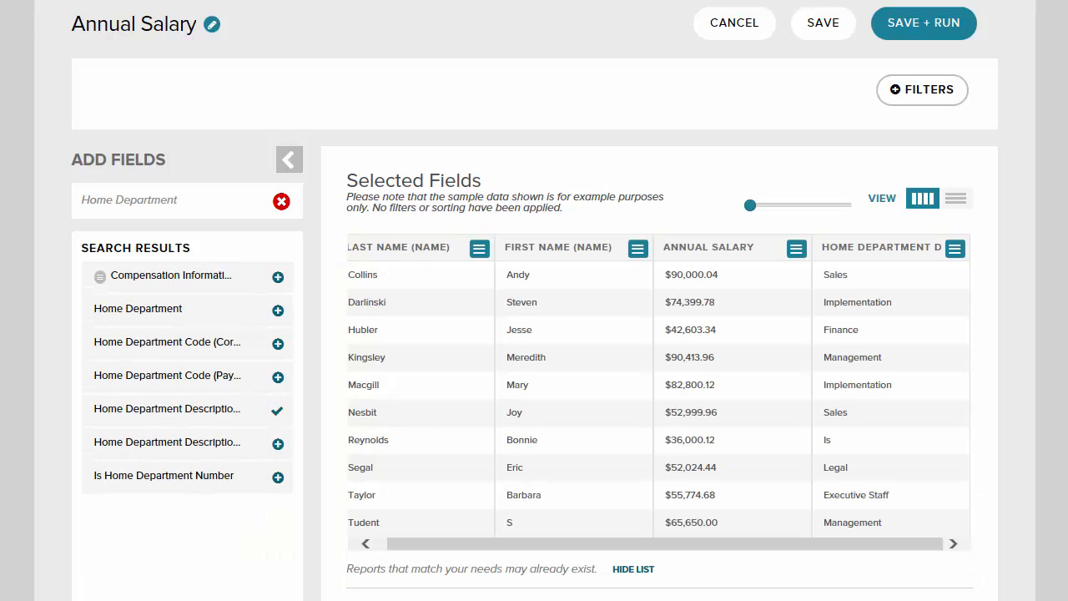
# Step: Look over the existing reports that match the selected fields, cancelling the exit from the unsaved report
pyautogui.scroll(-5, 535, 300)
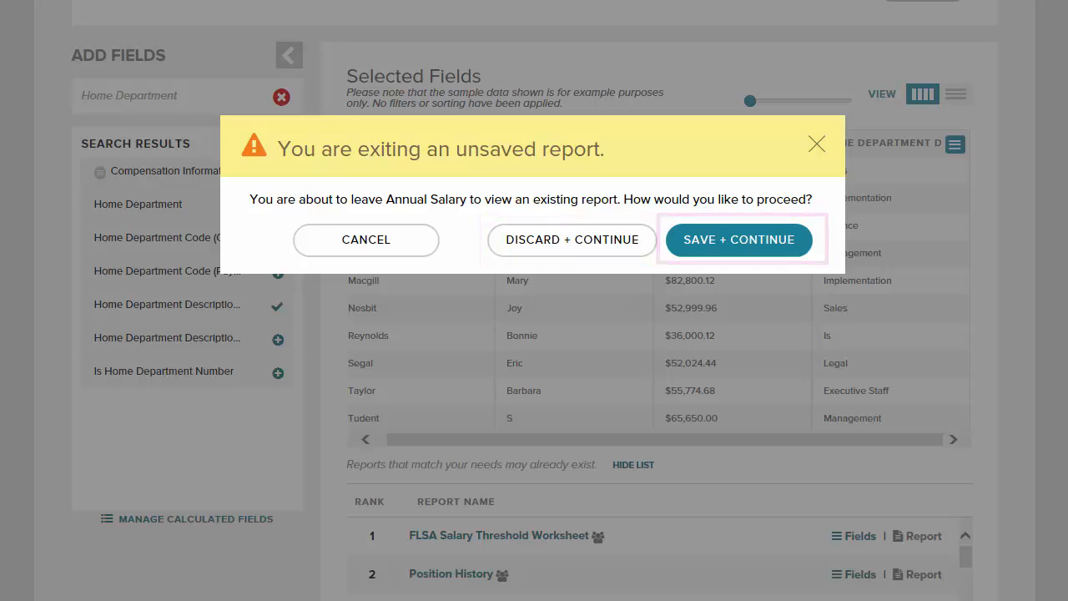
pyautogui.click(365, 241)
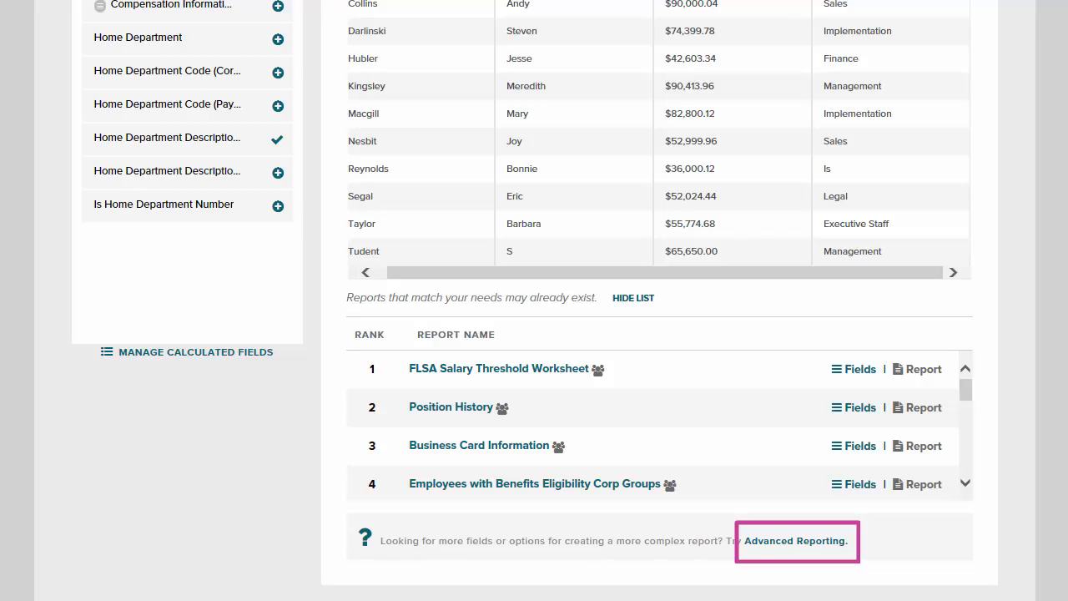
pyautogui.scroll(3, 534, 334)
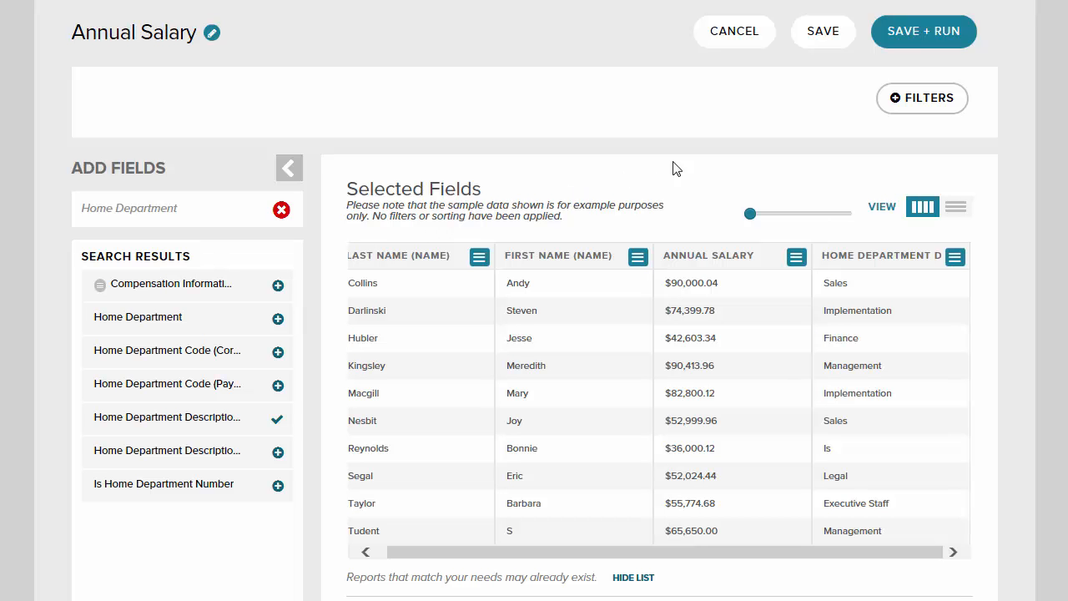
# Step: Filter the report by Home Department Description to 009000 - Marketing, 000005 - Sales and 008000 - Sales
pyautogui.click(926, 99)
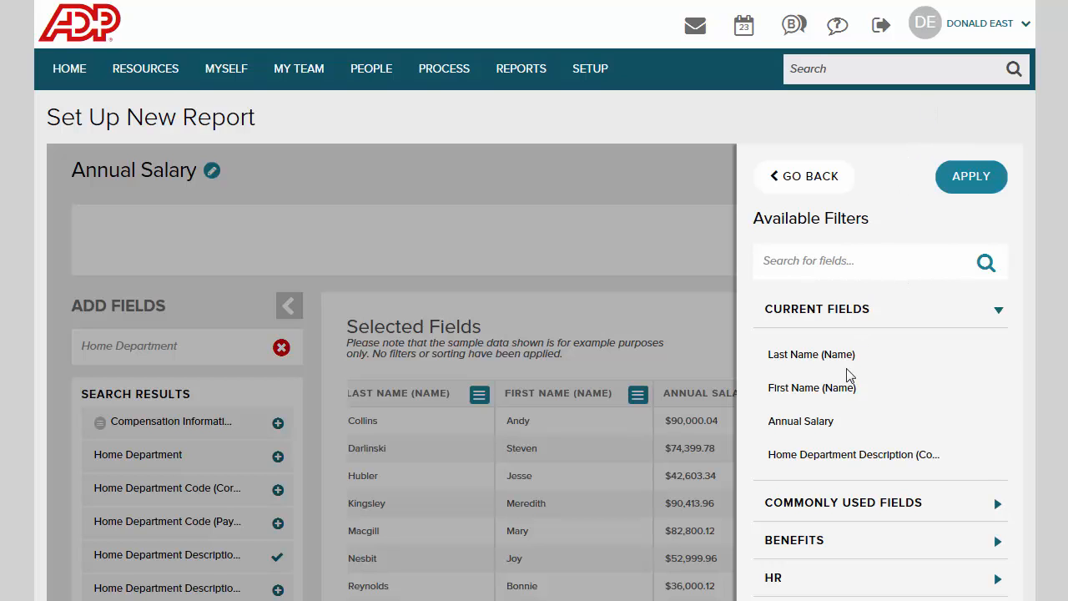
pyautogui.click(831, 454)
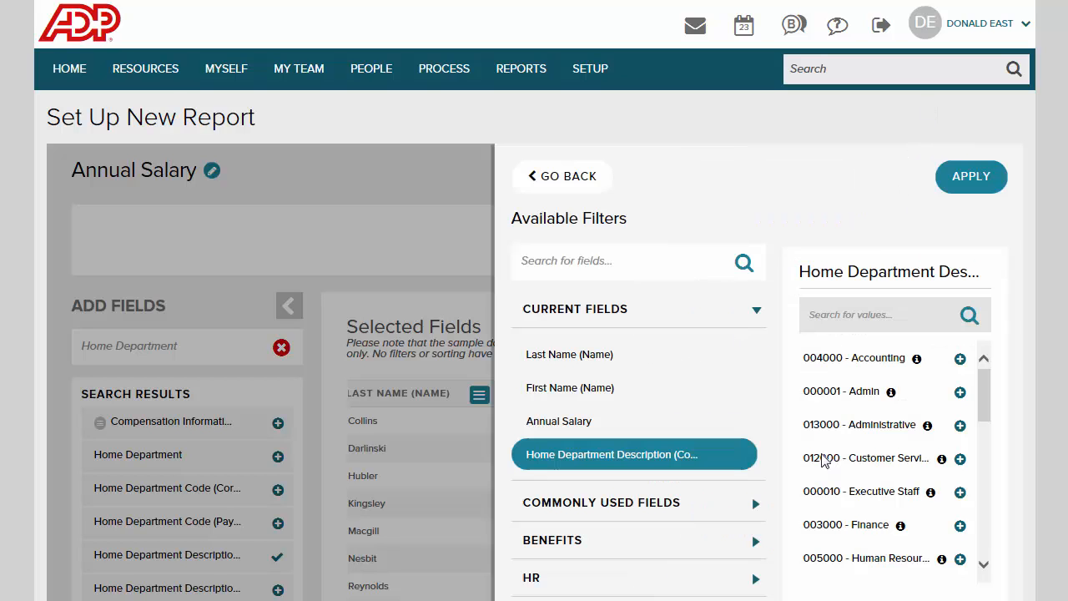
pyautogui.click(984, 511)
pyautogui.click(868, 387)
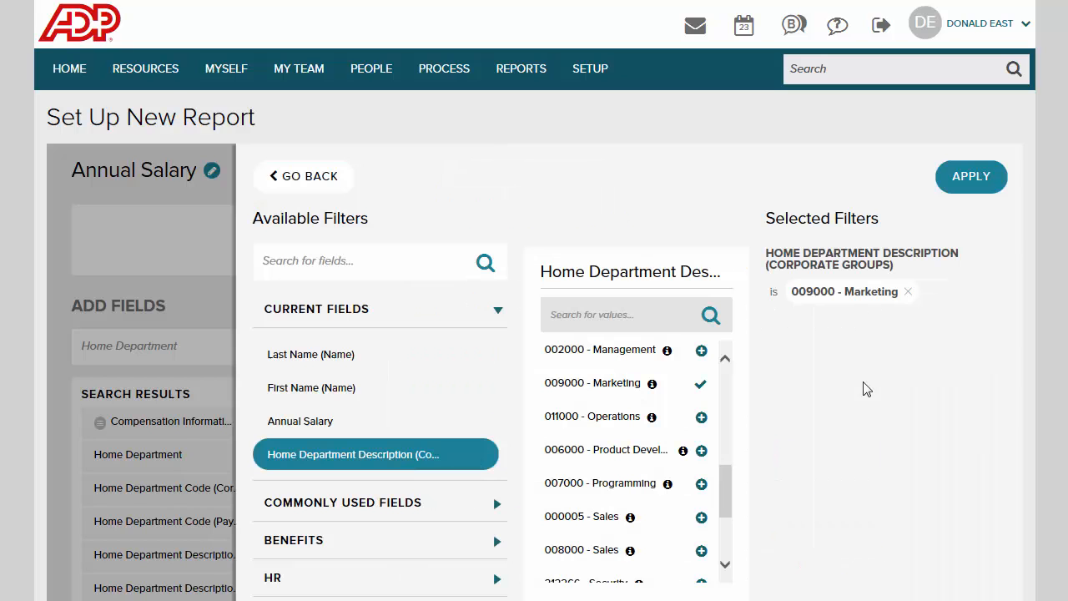
pyautogui.click(596, 516)
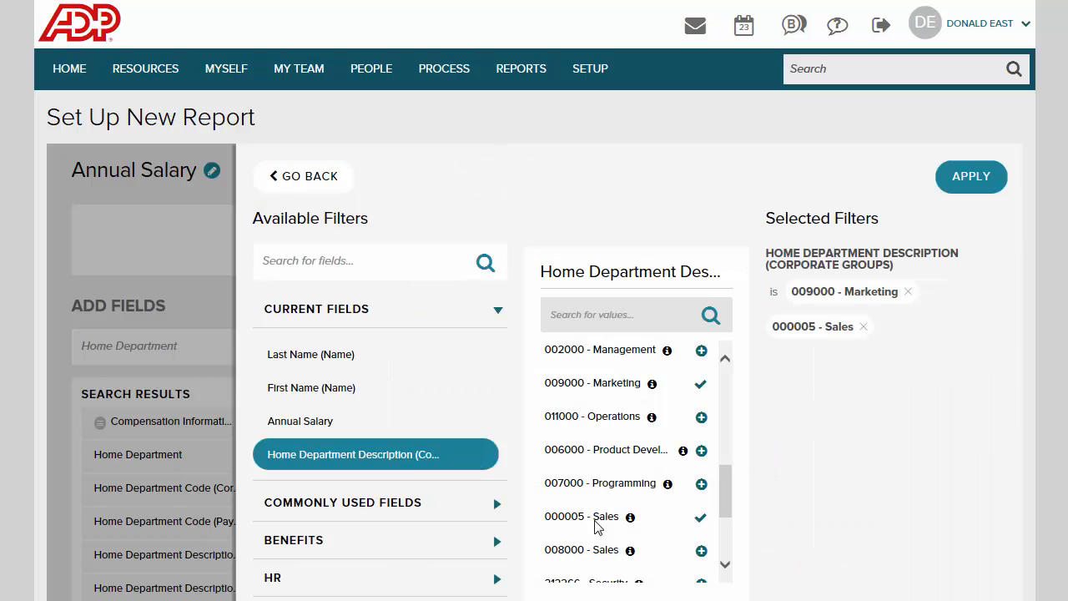
pyautogui.click(587, 550)
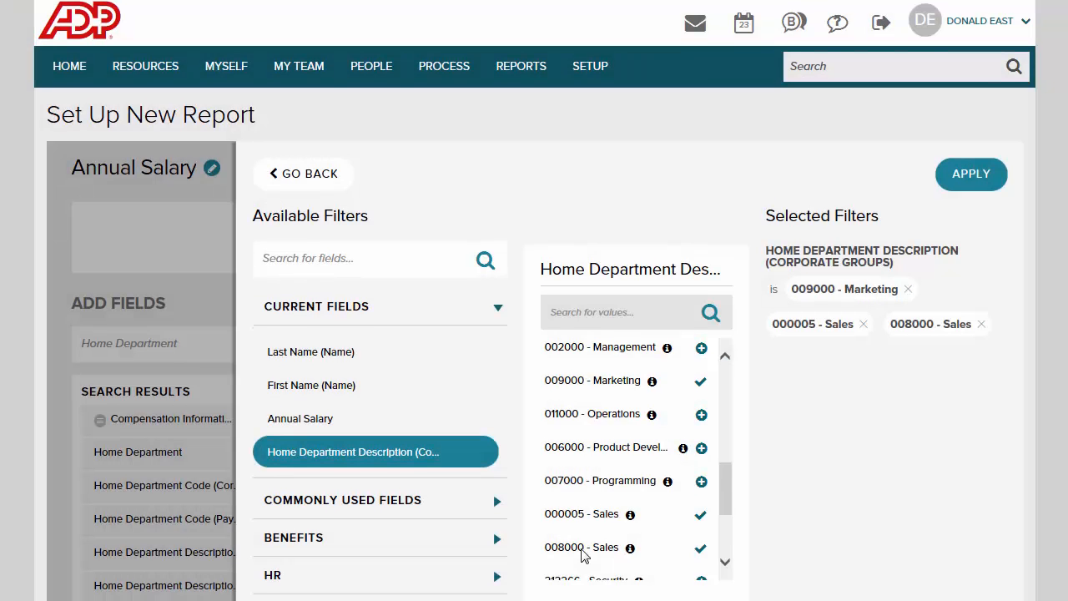
pyautogui.scroll(-2, 513, 551)
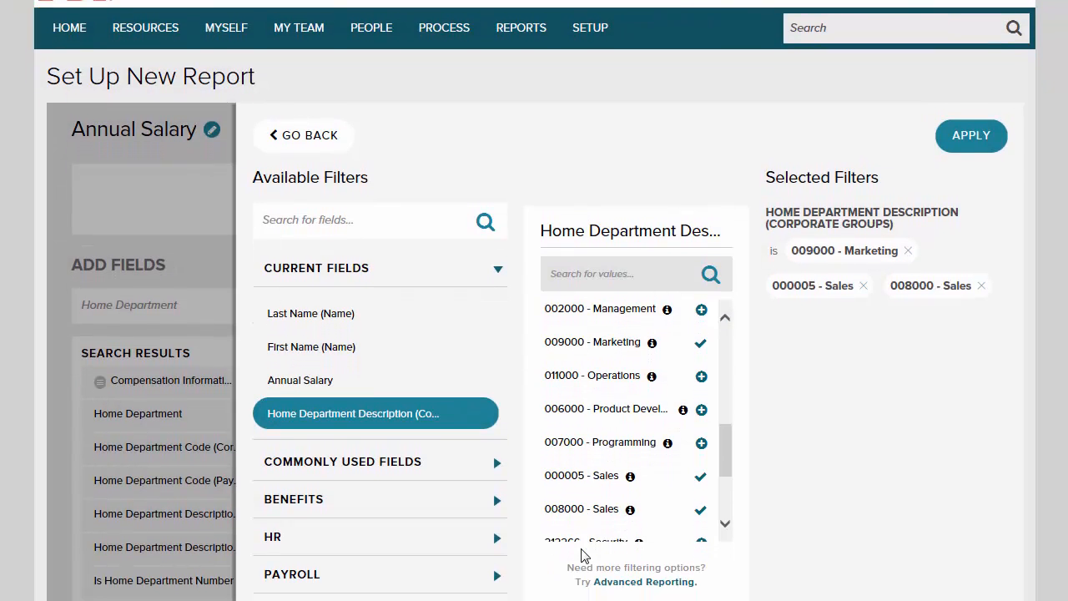
pyautogui.scroll(-1, 584, 557)
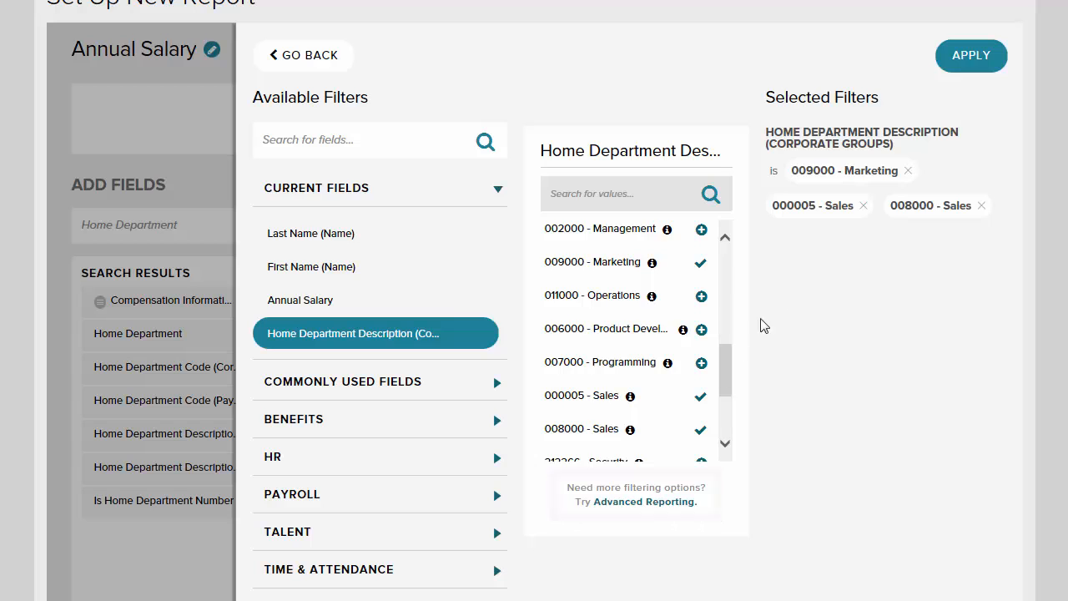
pyautogui.click(971, 56)
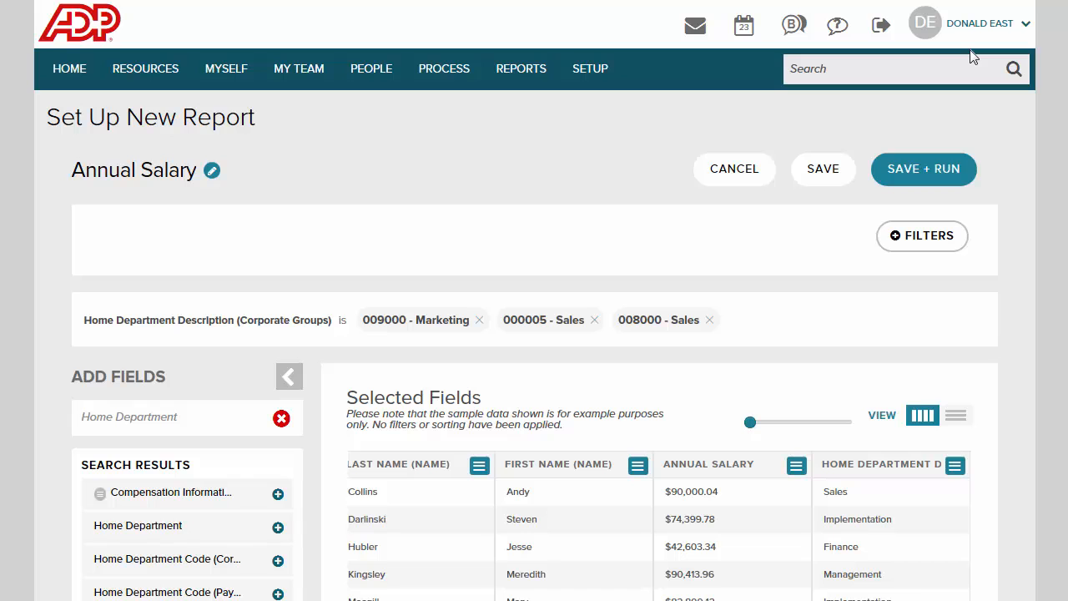
# Step: Save and run the Annual Salary report, and group its results by Home Department Description
pyautogui.click(918, 167)
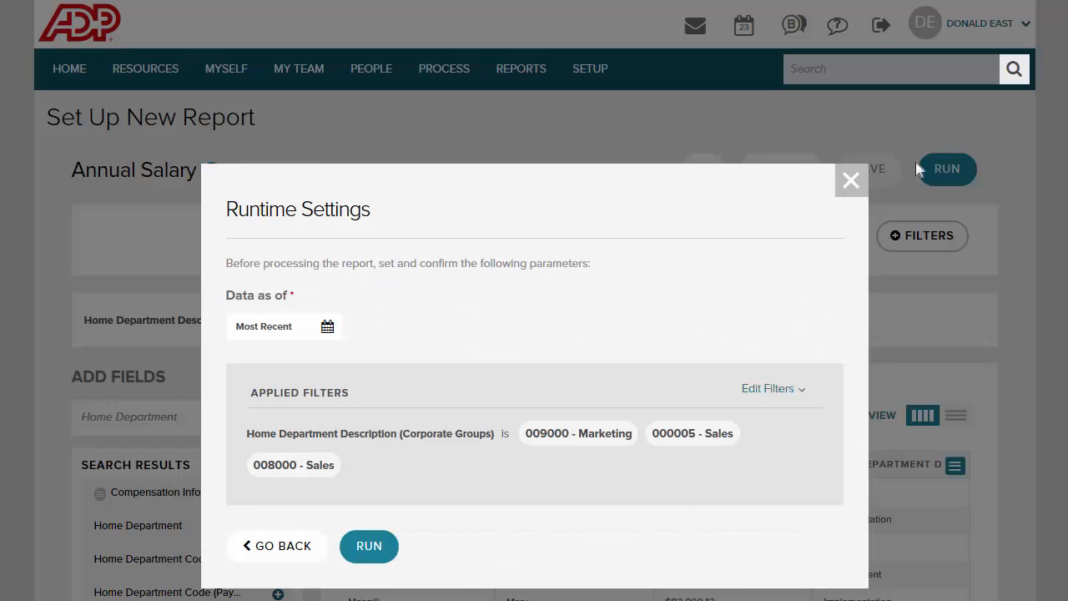
pyautogui.click(369, 546)
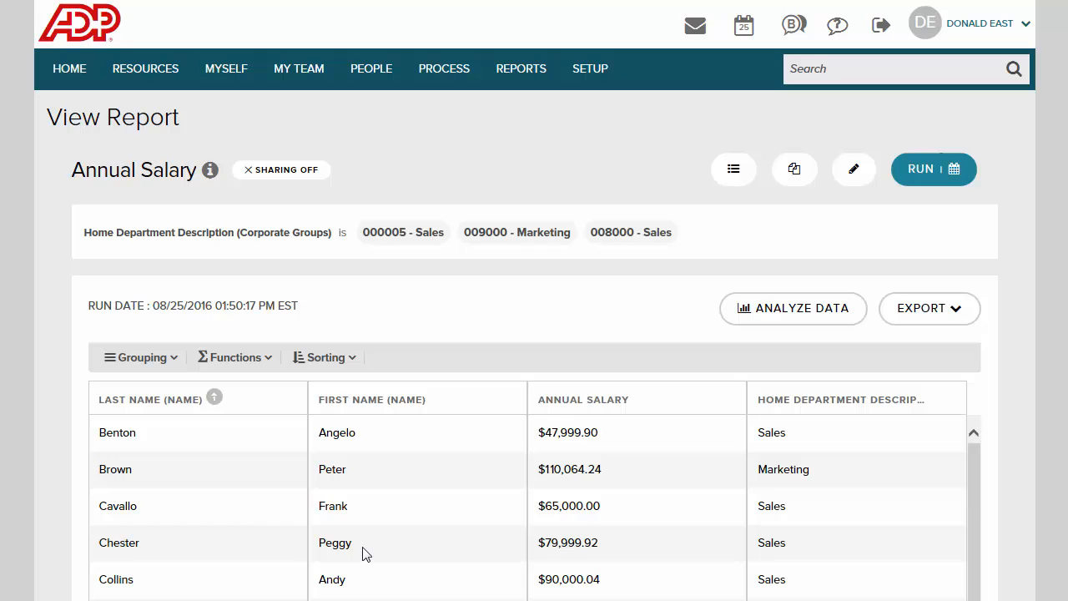
pyautogui.click(137, 357)
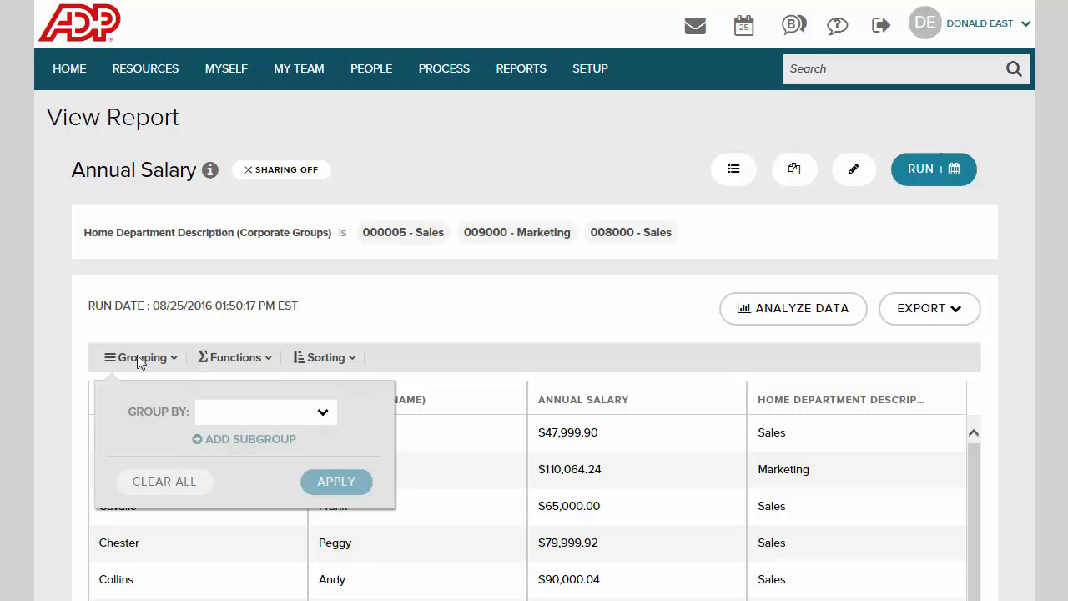
pyautogui.click(322, 411)
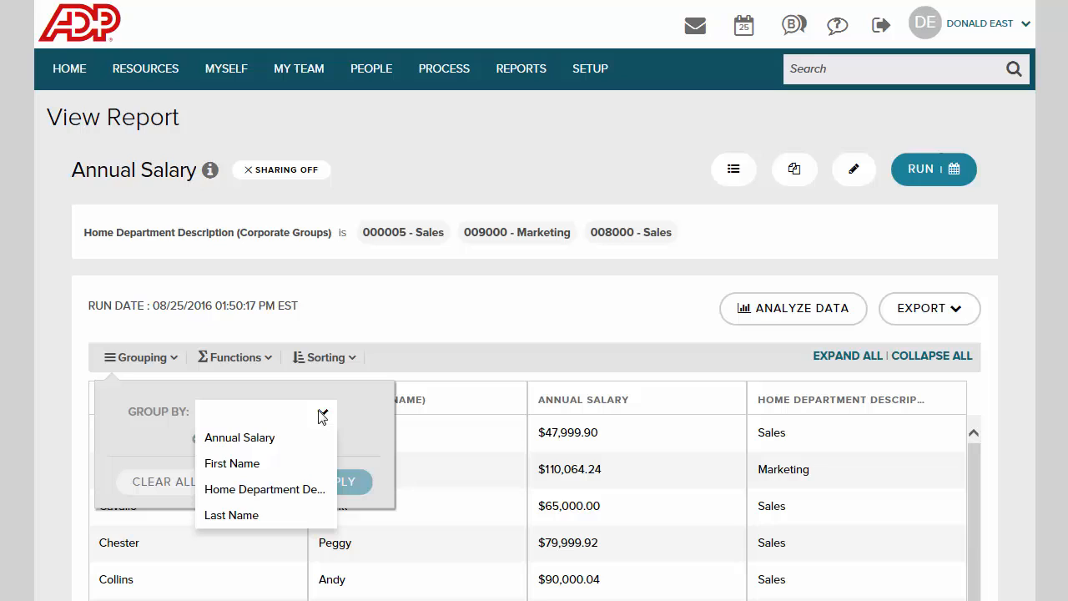
pyautogui.click(287, 484)
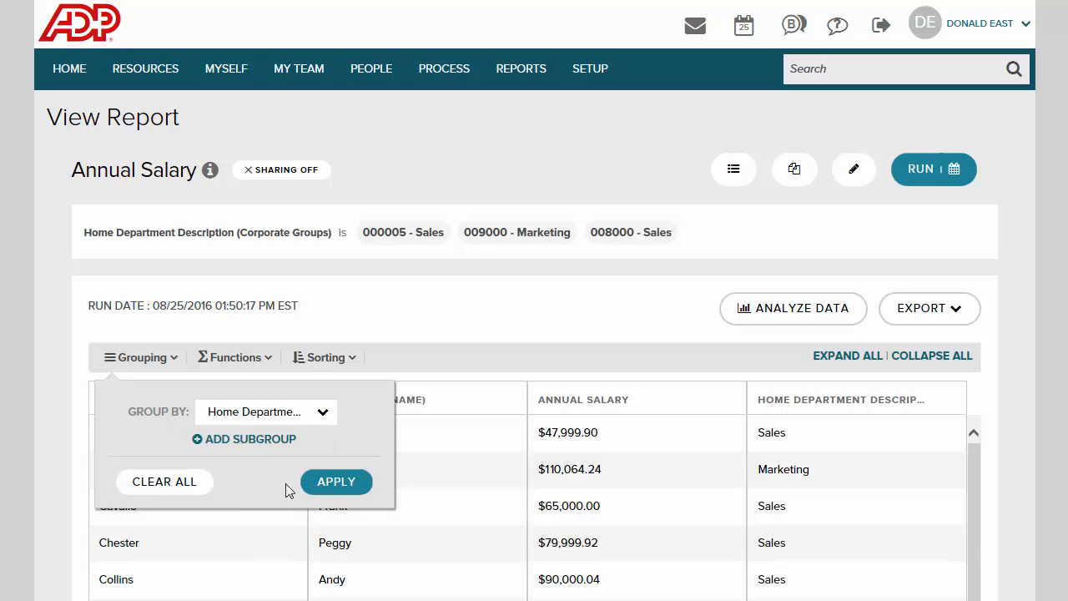
pyautogui.click(333, 482)
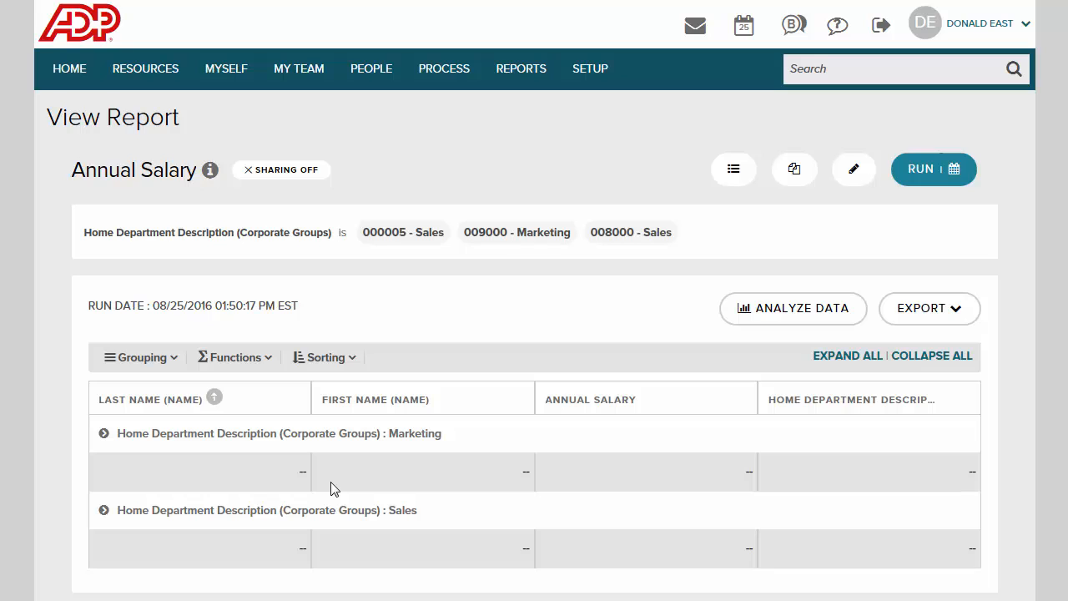
# Step: Apply the Average function to the Annual Salary field in the grouped report
pyautogui.click(227, 360)
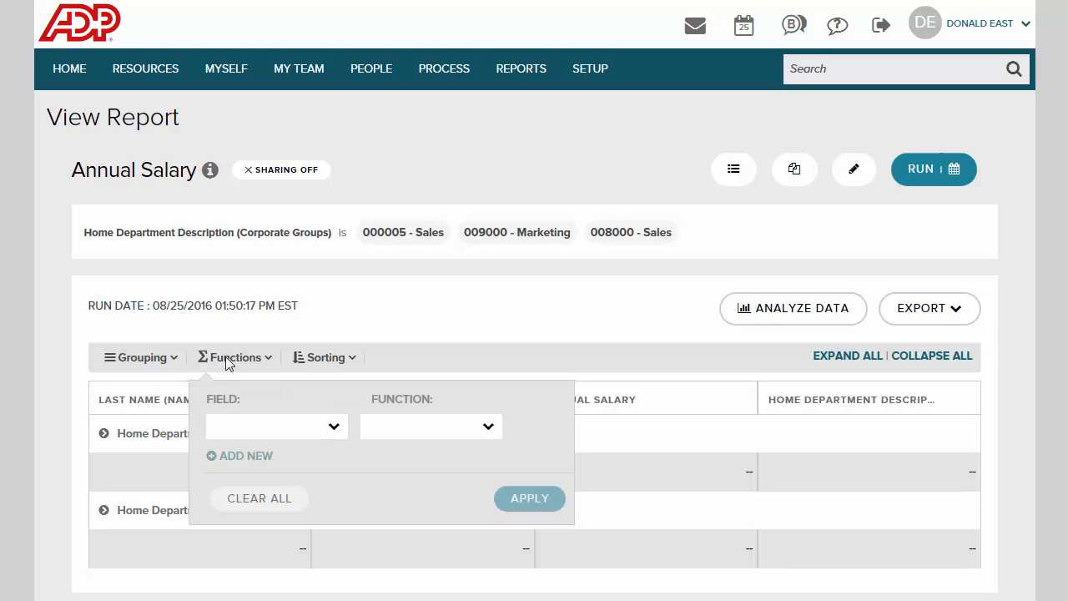
pyautogui.click(327, 430)
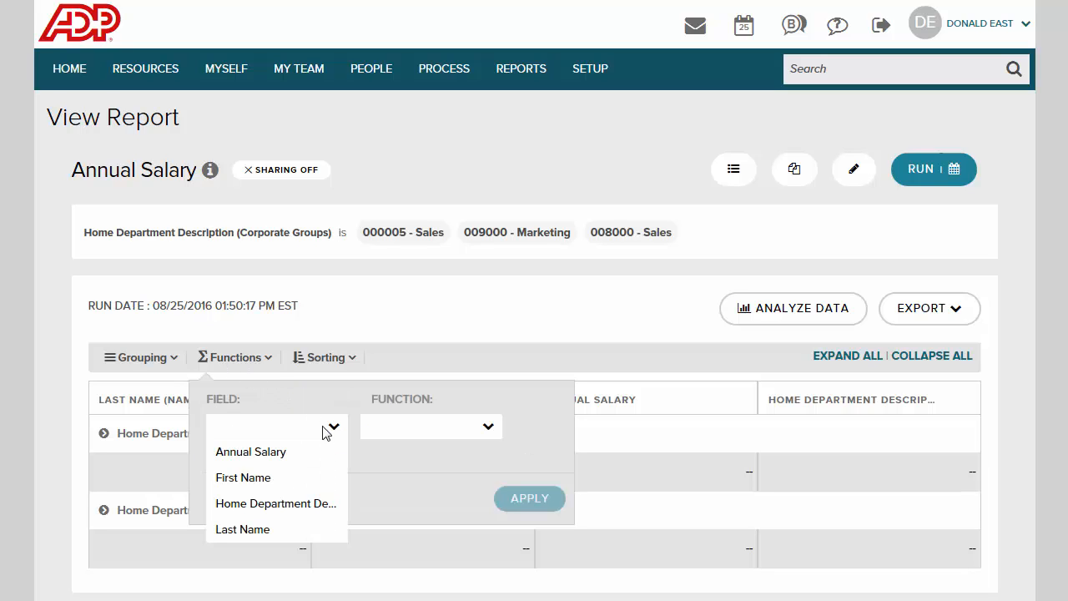
pyautogui.click(252, 455)
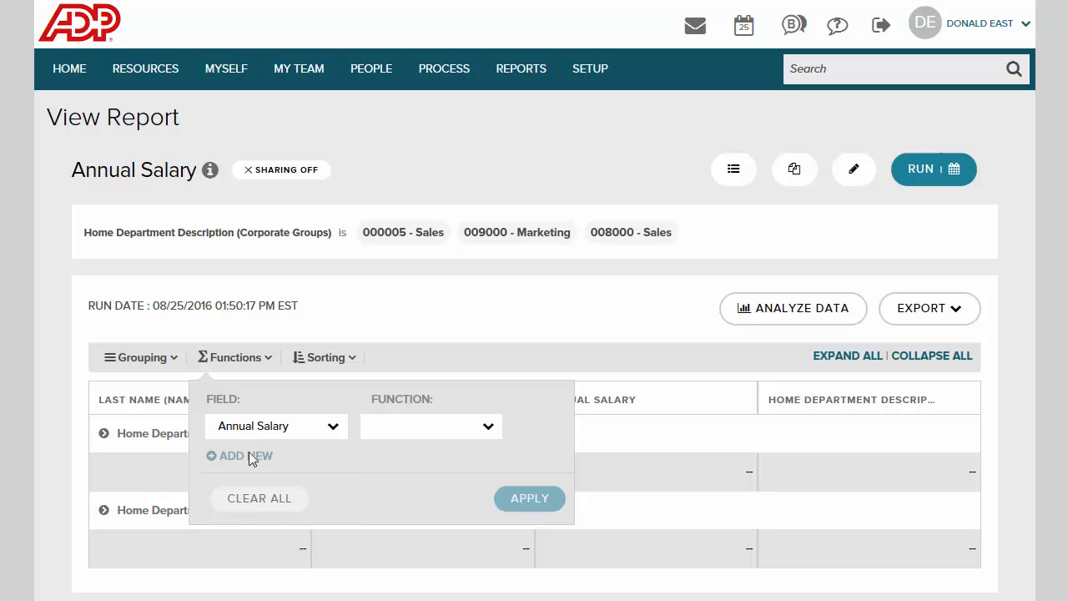
pyautogui.click(484, 429)
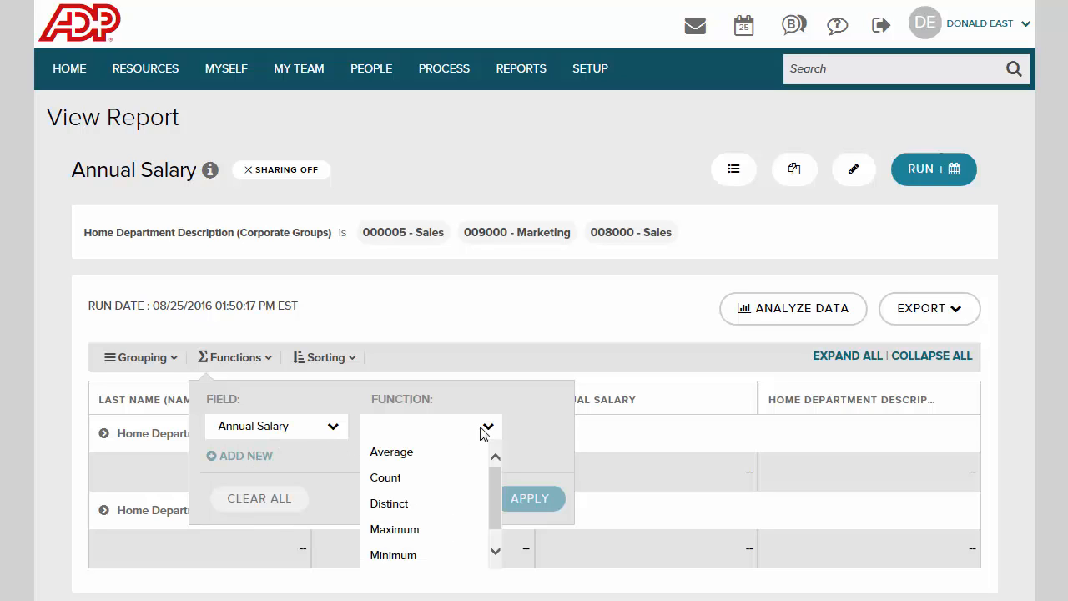
pyautogui.click(387, 452)
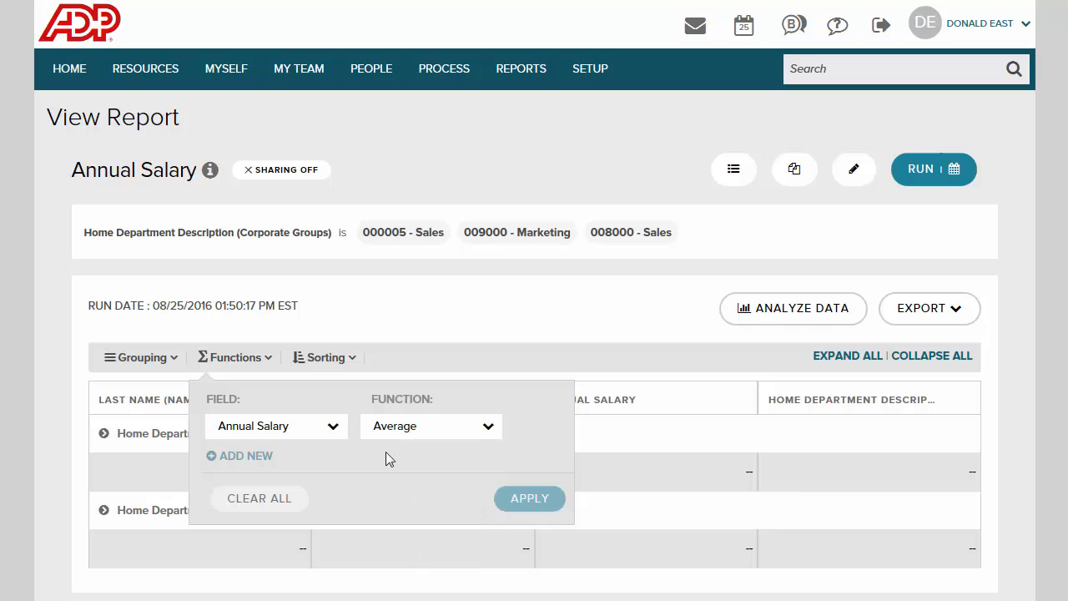
pyautogui.click(526, 499)
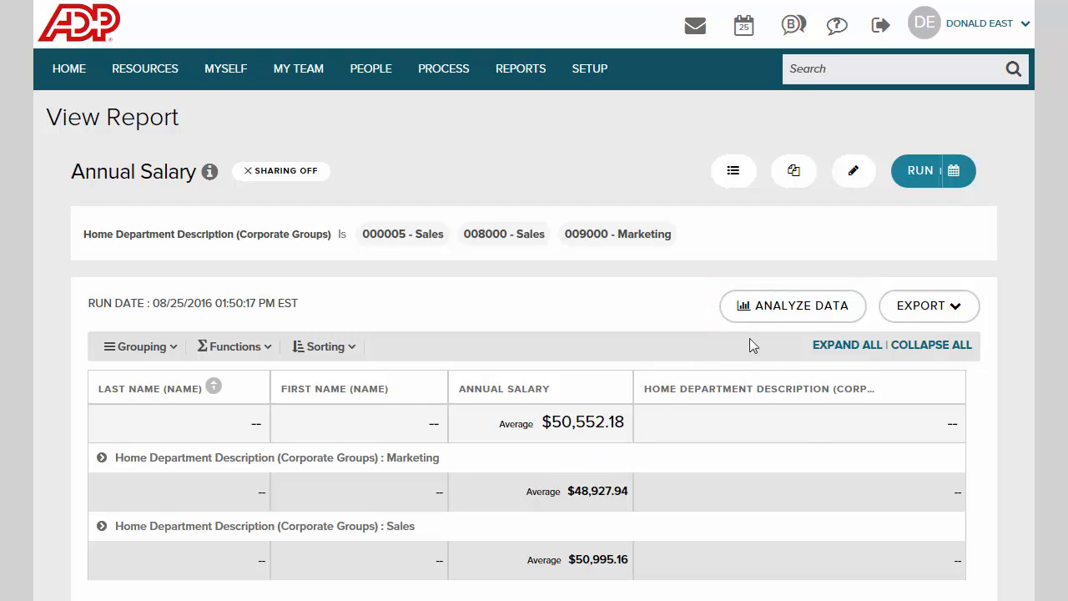
# Step: Set up a data analysis of Annual Salary as Average, viewed by Home Department Description
pyautogui.click(791, 316)
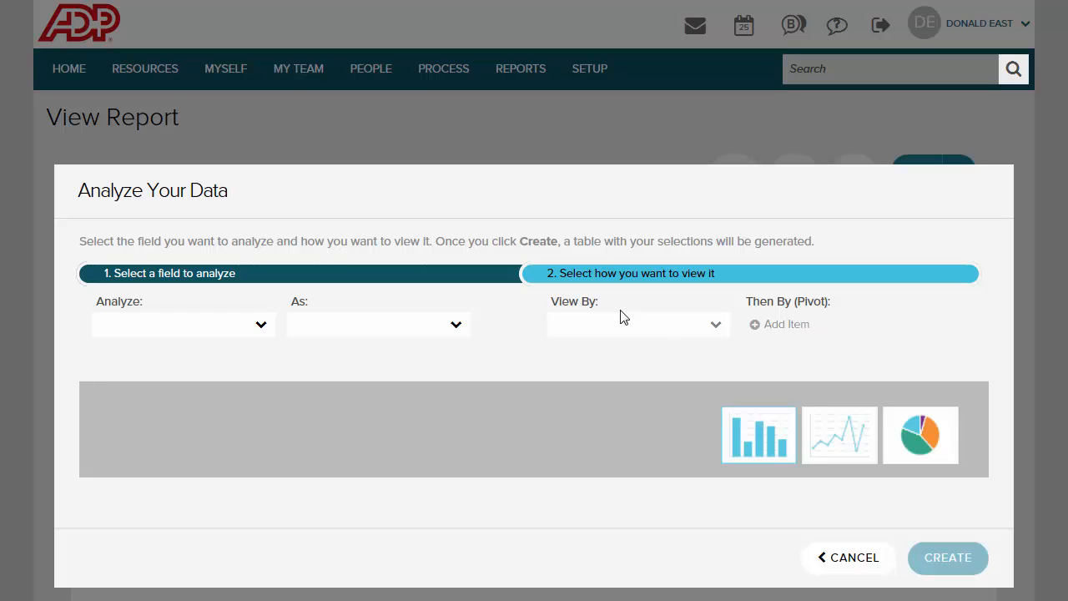
pyautogui.click(146, 324)
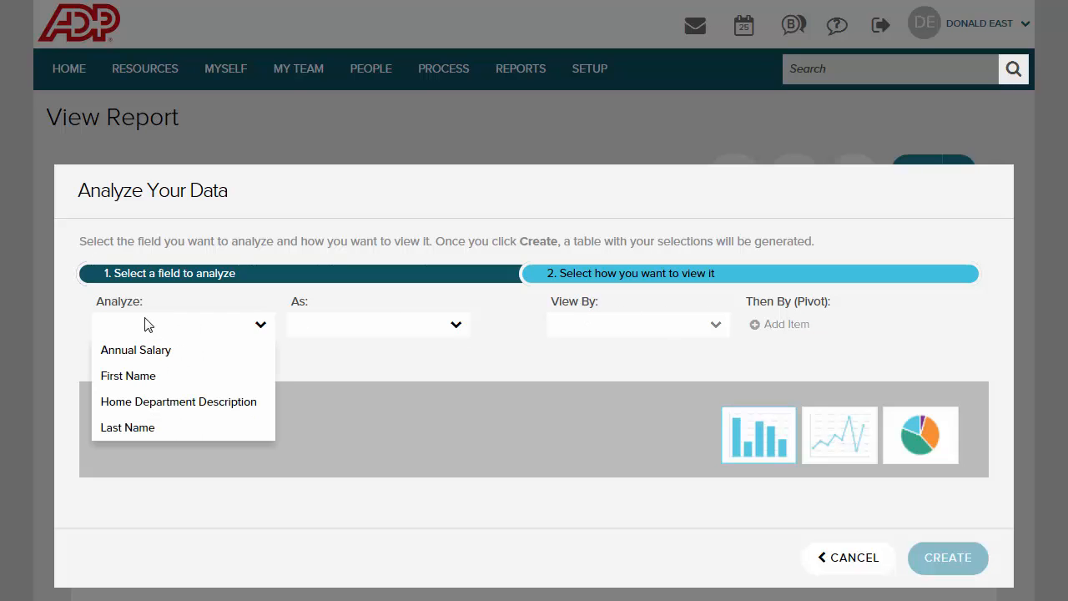
pyautogui.click(118, 350)
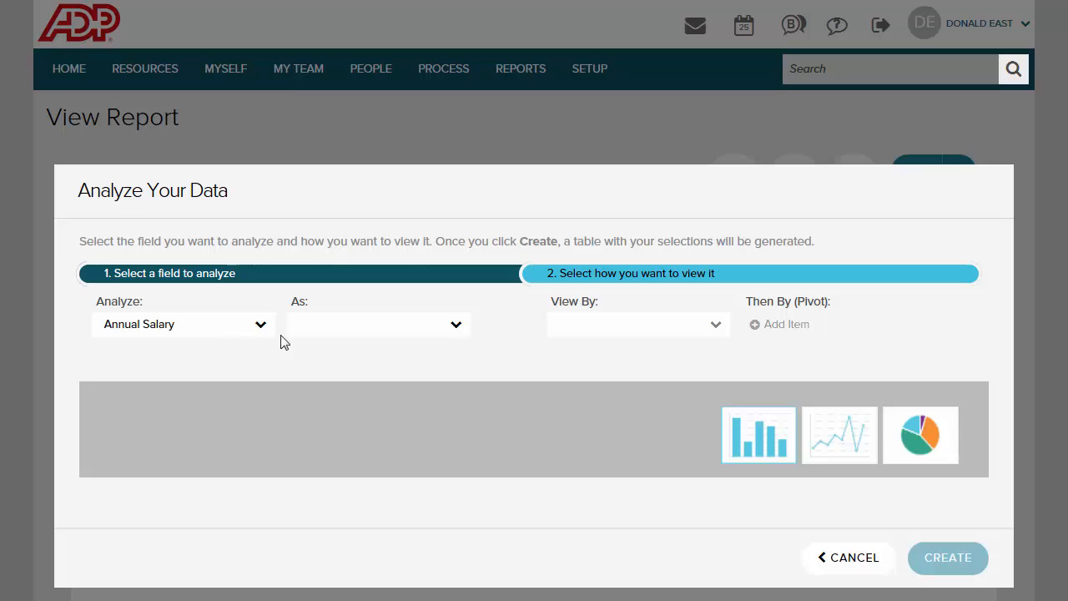
pyautogui.click(357, 330)
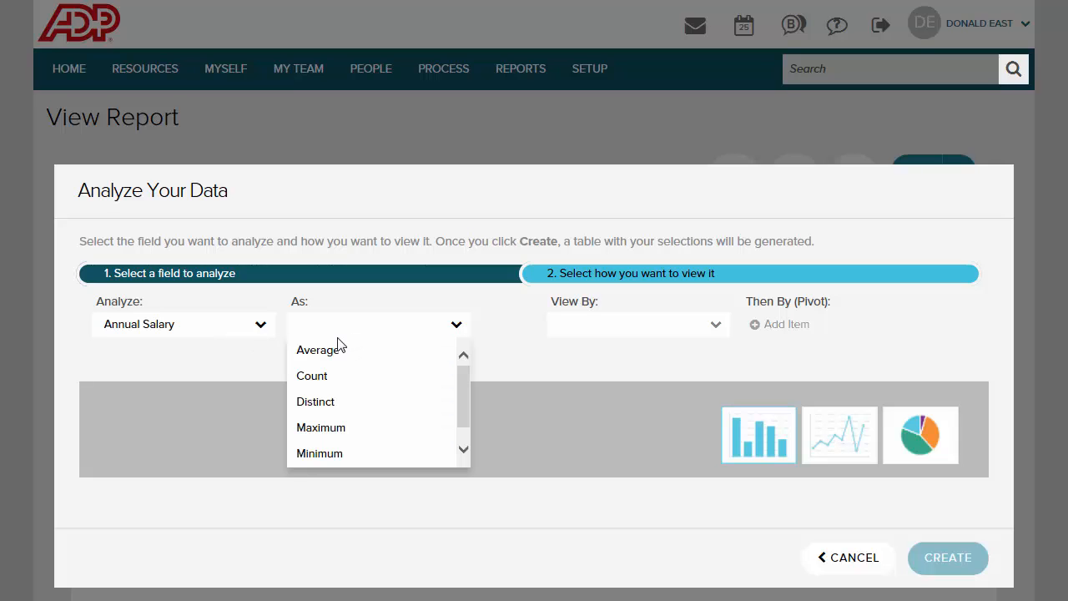
pyautogui.click(296, 359)
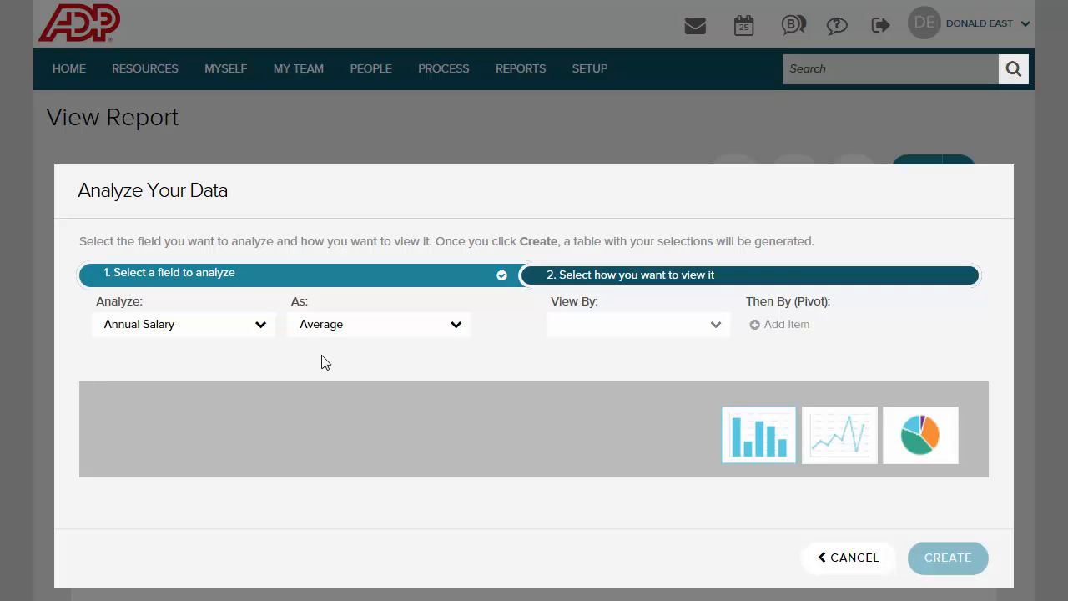
pyautogui.click(631, 331)
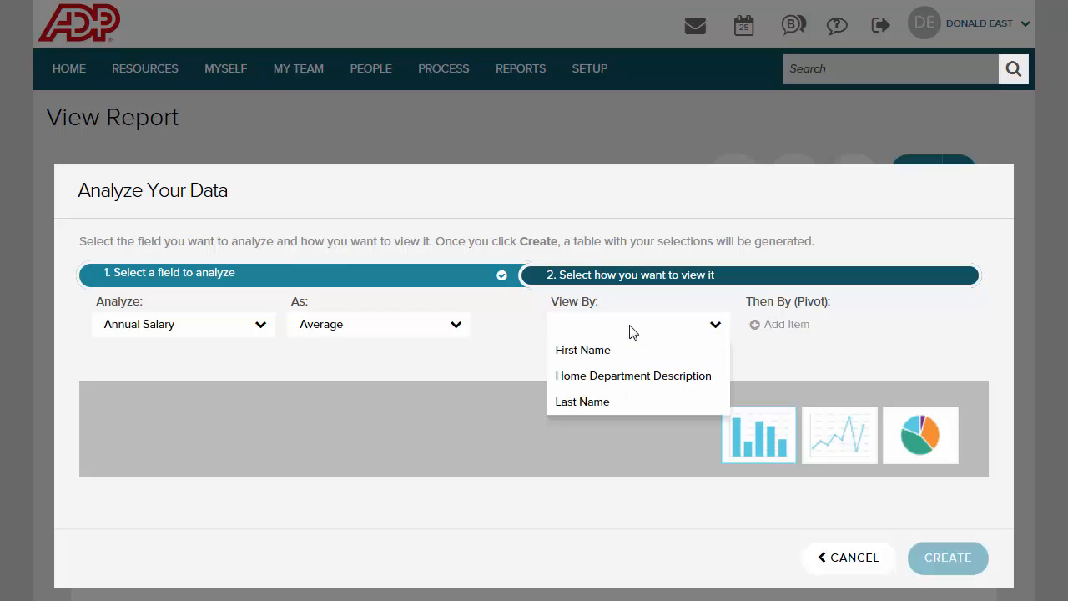
pyautogui.click(628, 378)
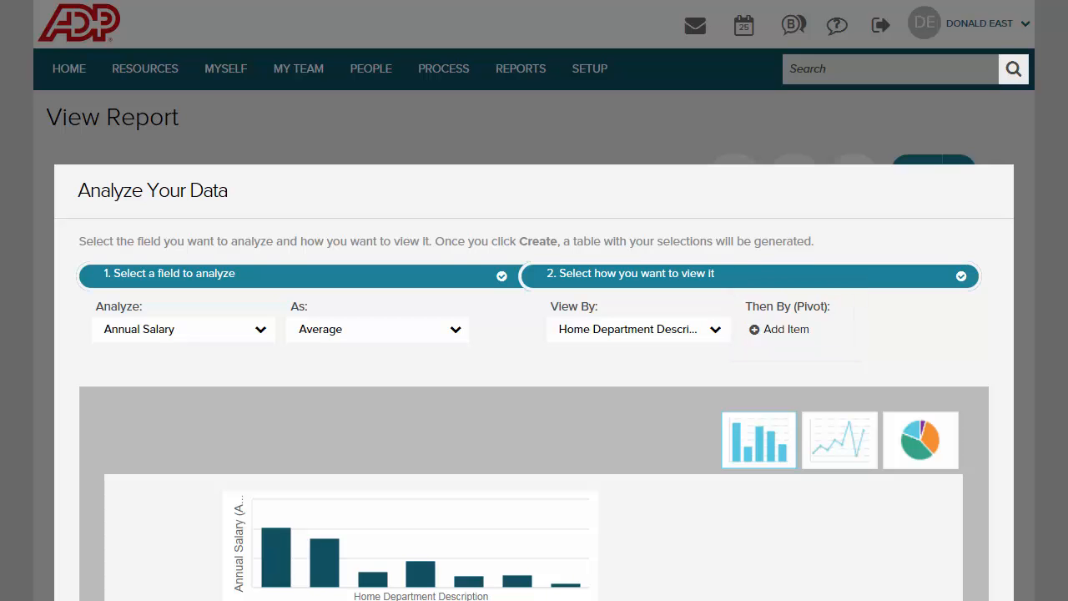
# Step: Create the analysis as a column chart, and close it to return to the Annual Salary report
pyautogui.scroll(-4, 534, 334)
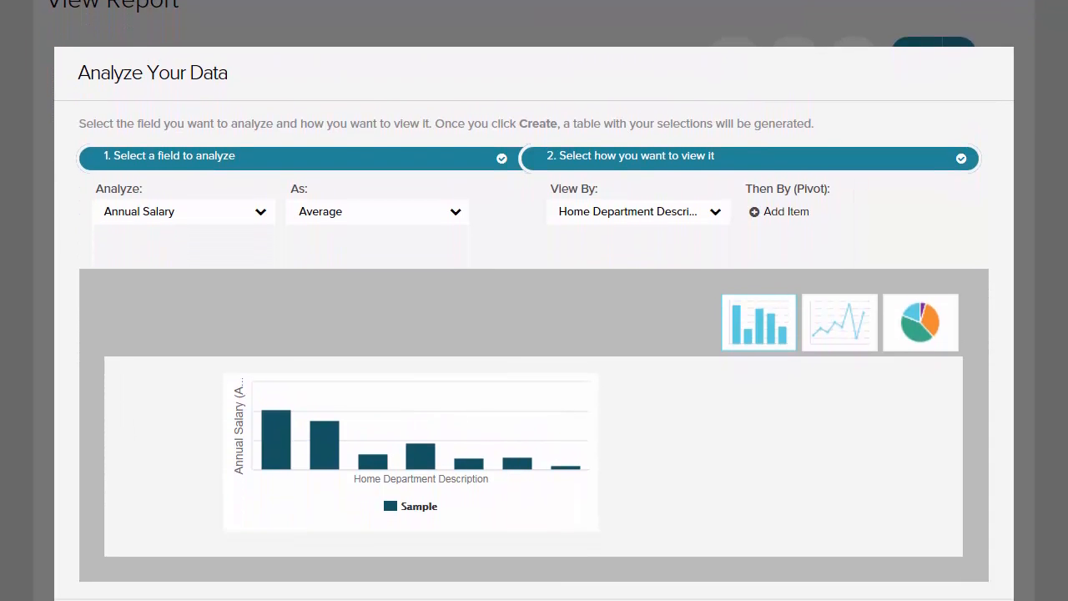
pyautogui.scroll(-1, 535, 334)
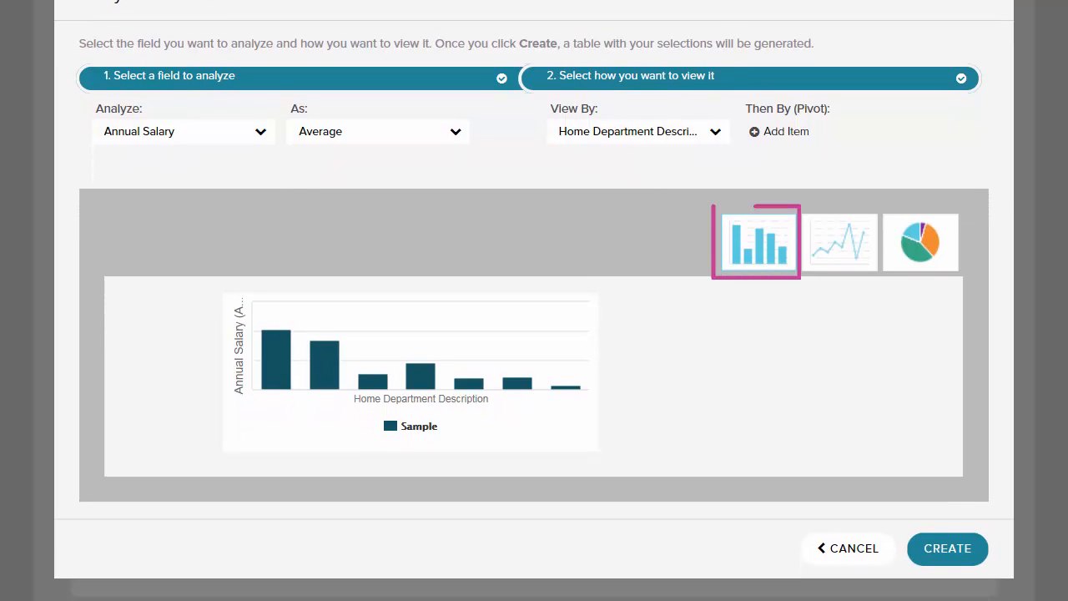
pyautogui.click(839, 242)
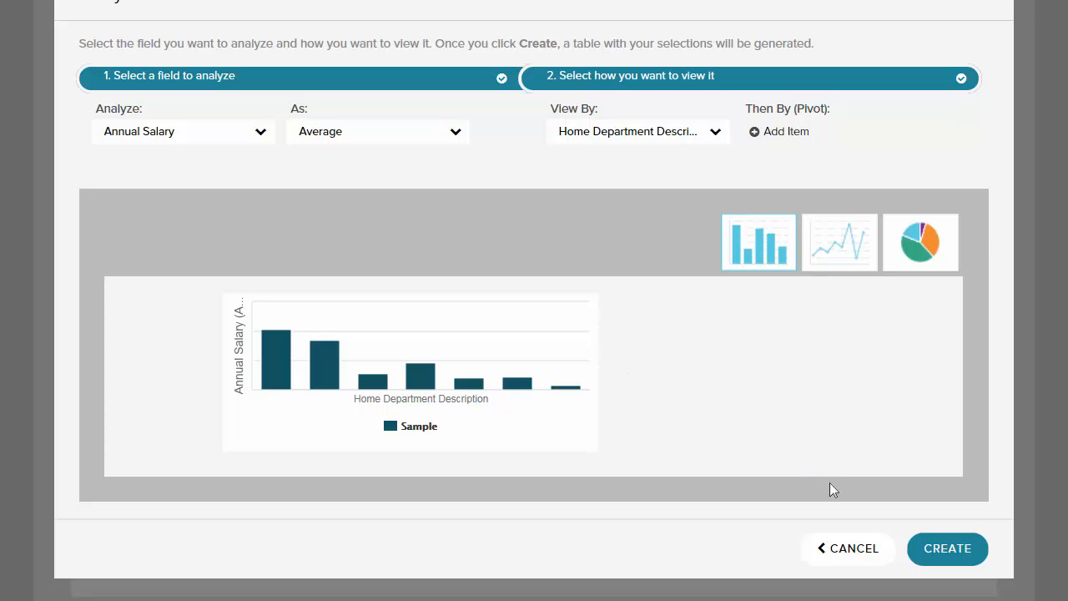
pyautogui.click(929, 543)
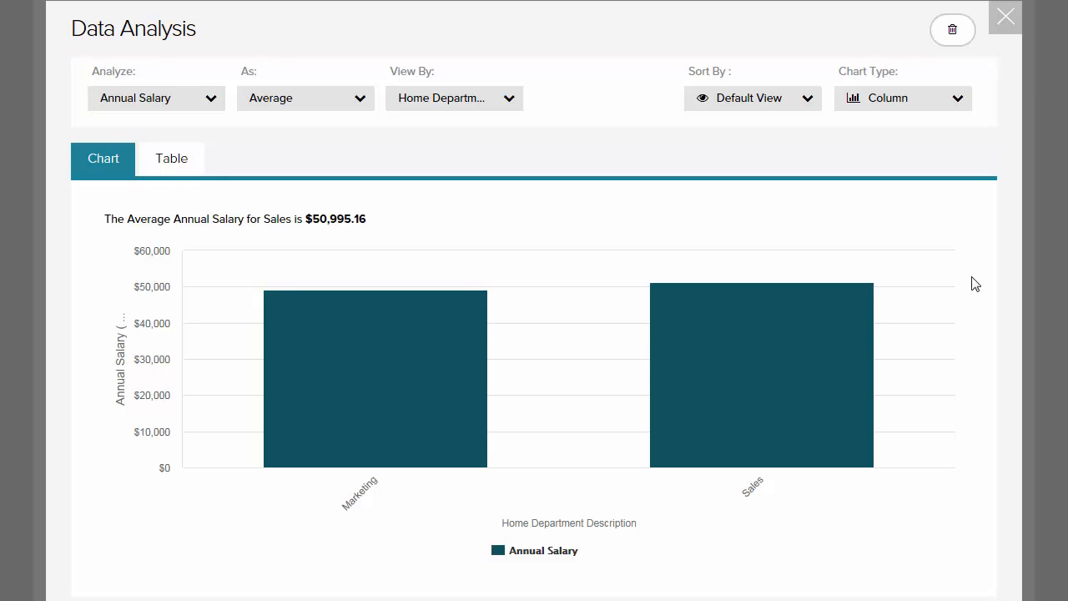
pyautogui.click(1005, 16)
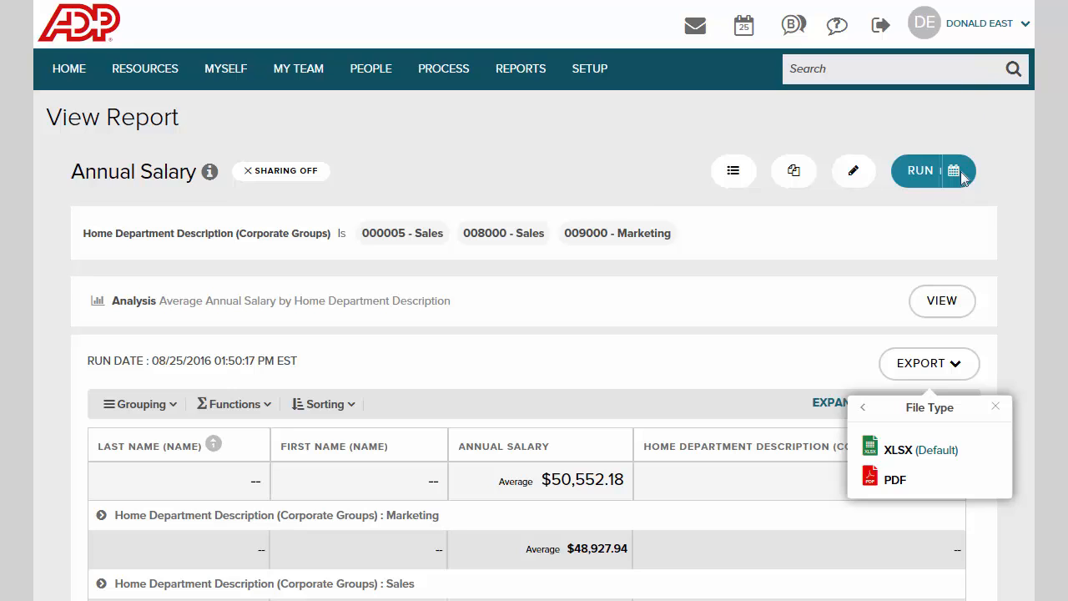
# Step: Export the report in XLSX format and open the workbook in Excel to review its Summary and Data sheets
pyautogui.click(893, 455)
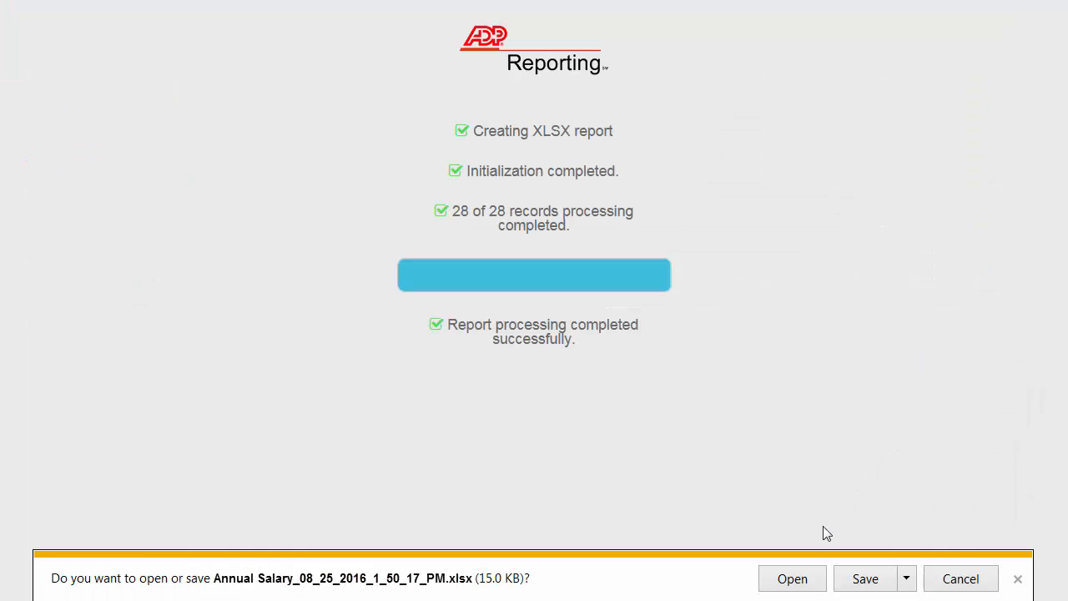
pyautogui.click(792, 578)
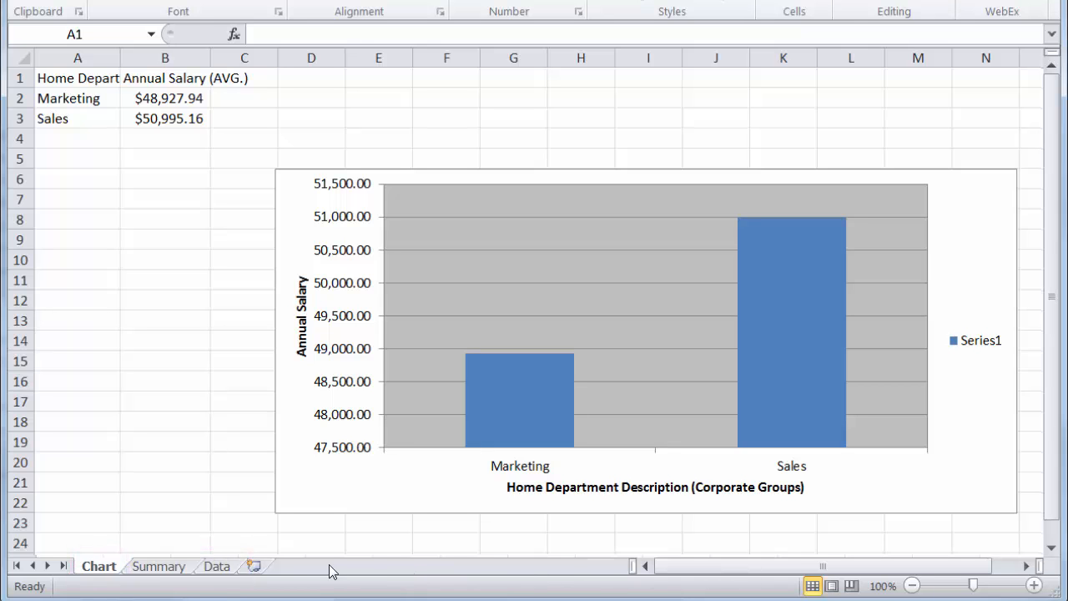
pyautogui.click(157, 567)
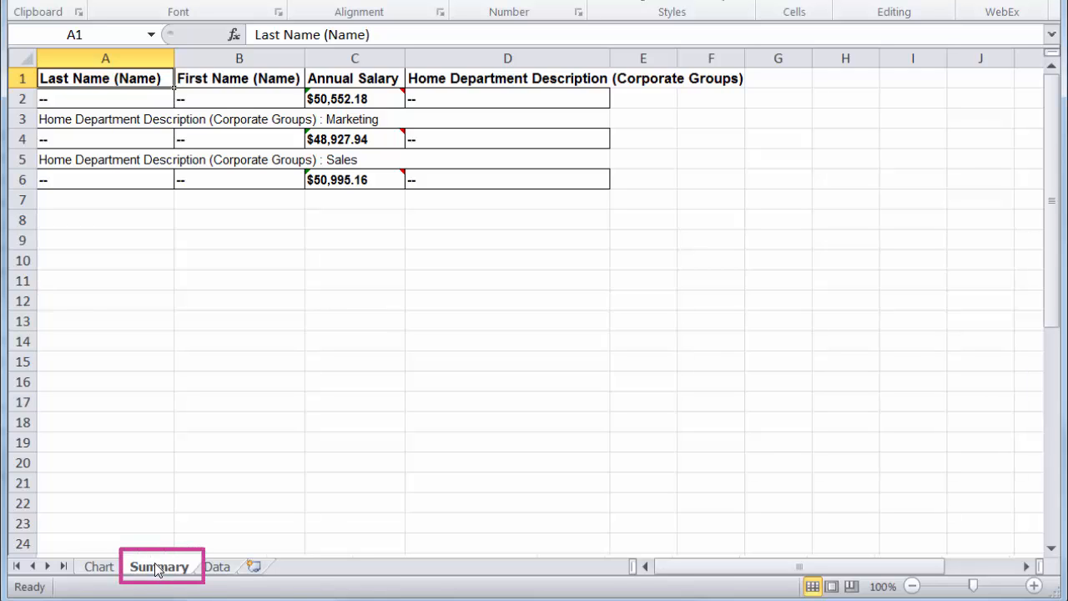
pyautogui.click(215, 567)
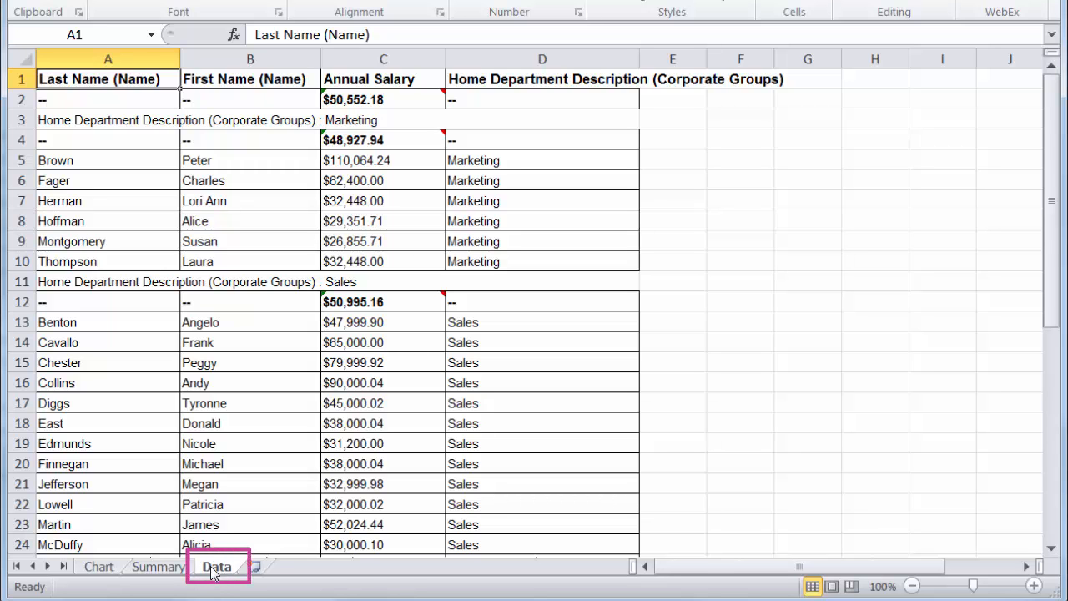